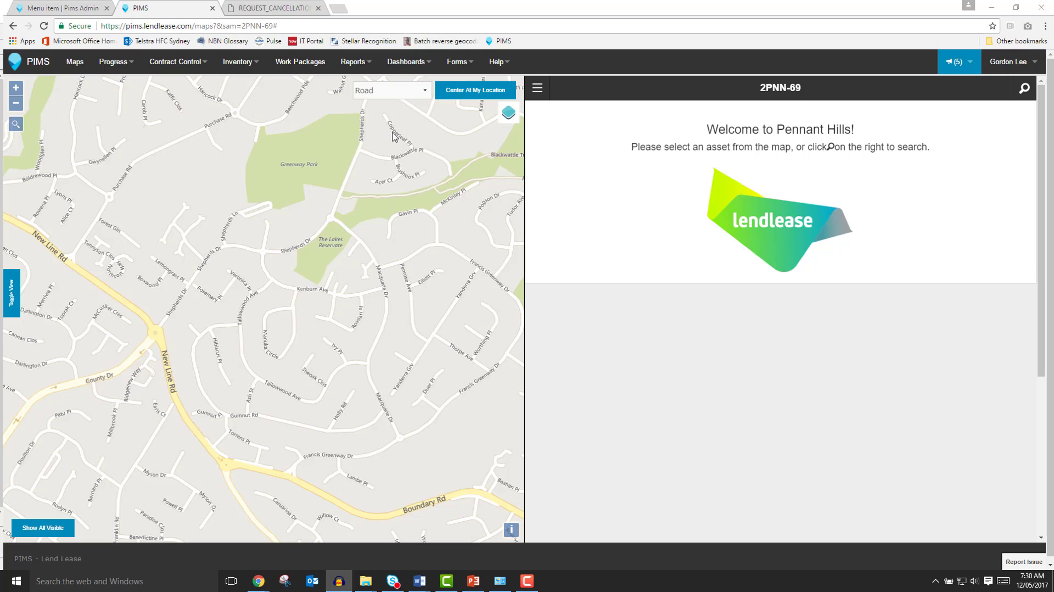
Center the map on the current location and turn on the HFC In Scope layer.
left_click(473, 99)
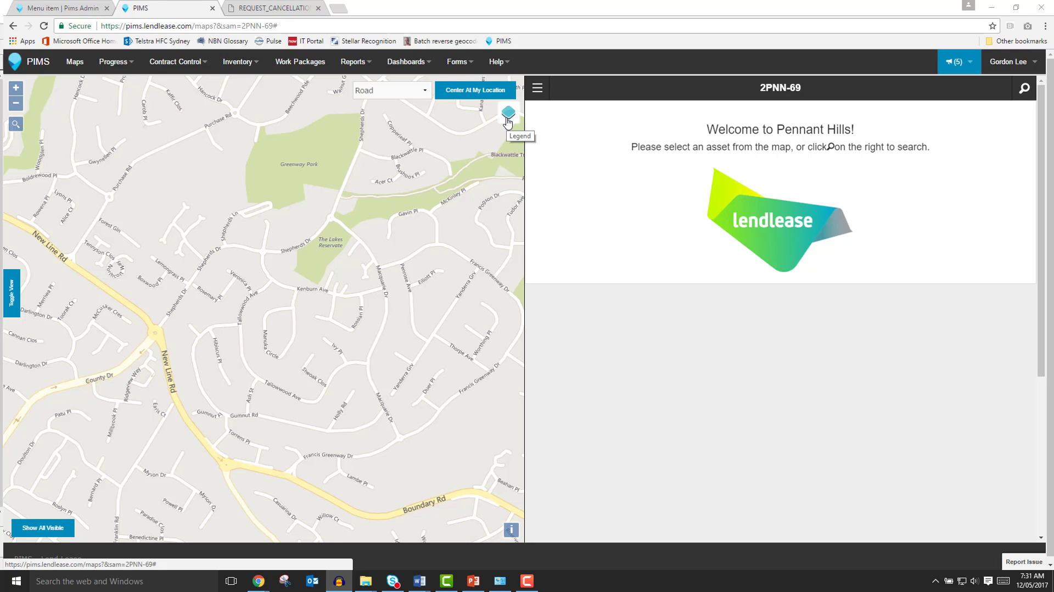
left_click(508, 115)
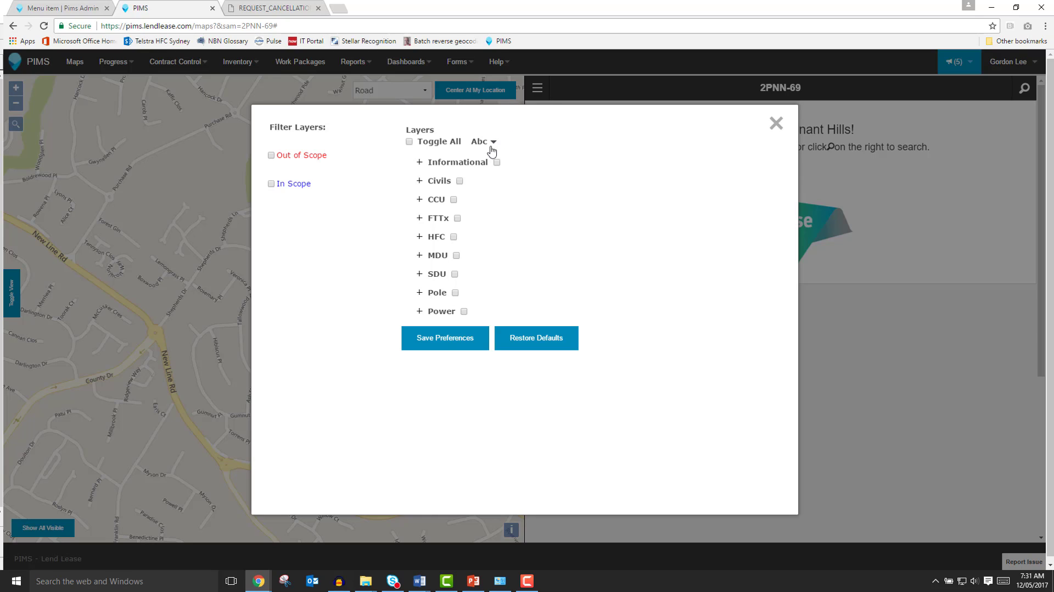
left_click(438, 165)
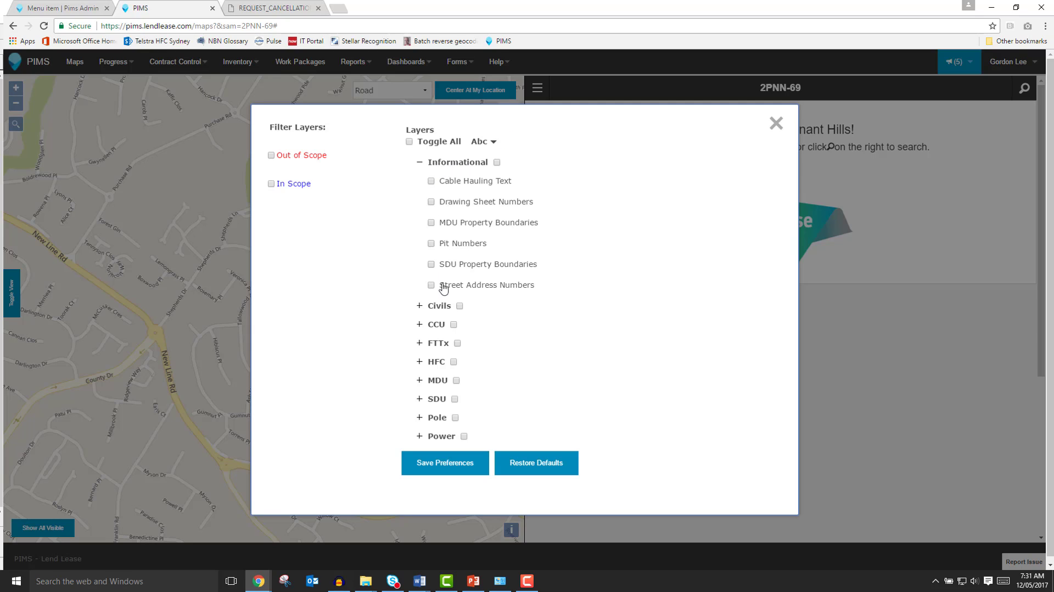
left_click(440, 364)
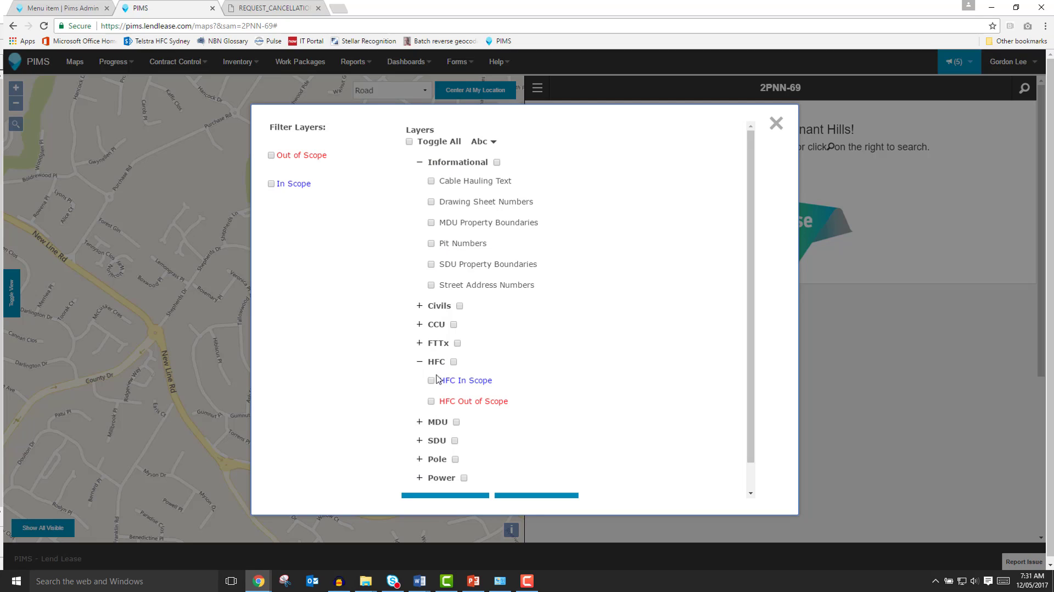
left_click(431, 381)
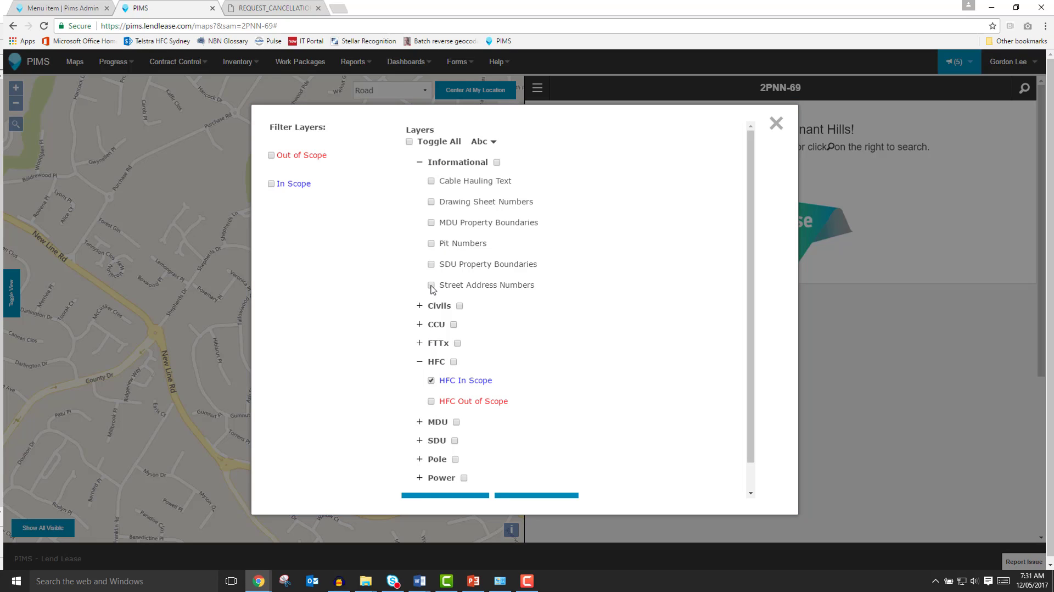
Turn on the Civils In Scope, Street Address Numbers and SDU Property Boundaries layers.
left_click(437, 308)
left_click(431, 346)
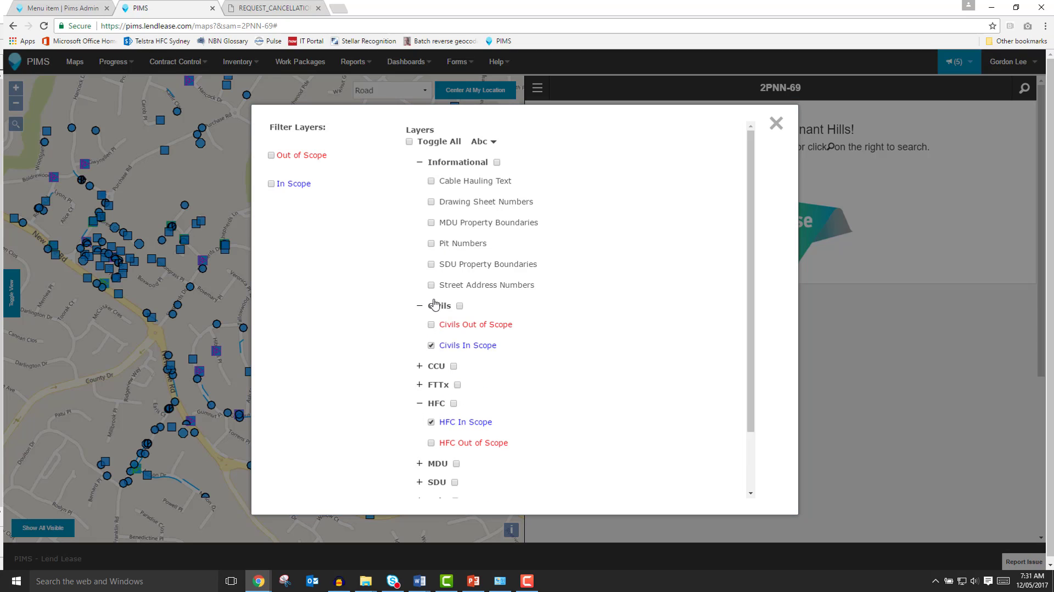
left_click(431, 285)
left_click(431, 264)
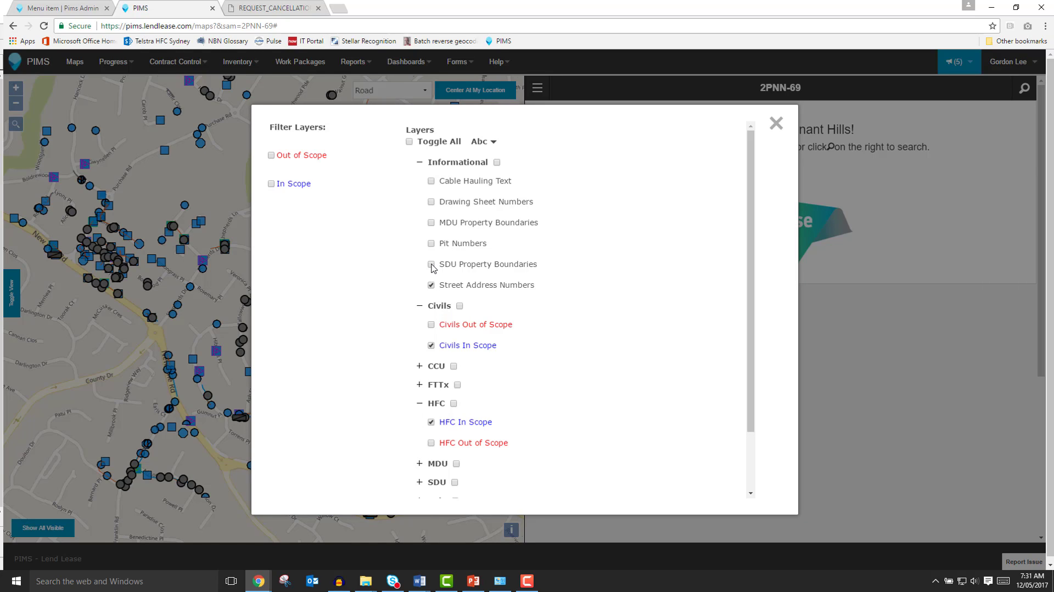
left_click(777, 125)
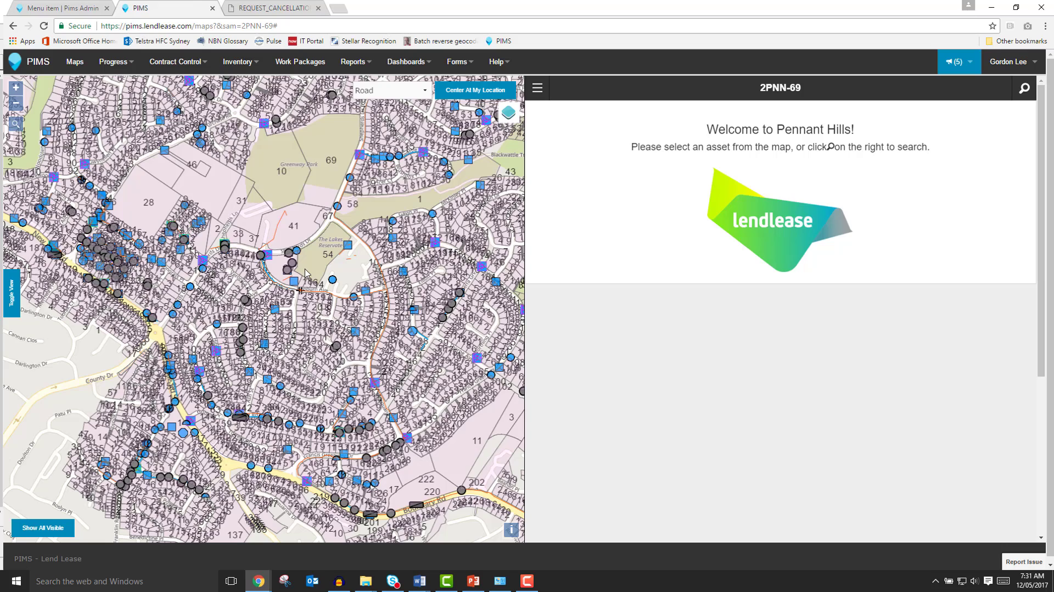
Open the Shepherds Dr asset popup, check the trench, and return to HFC Infill SPT-2PNN-69-03-SPT-0004.
scroll(299, 276, "up", 1)
scroll(299, 276, "up", 1)
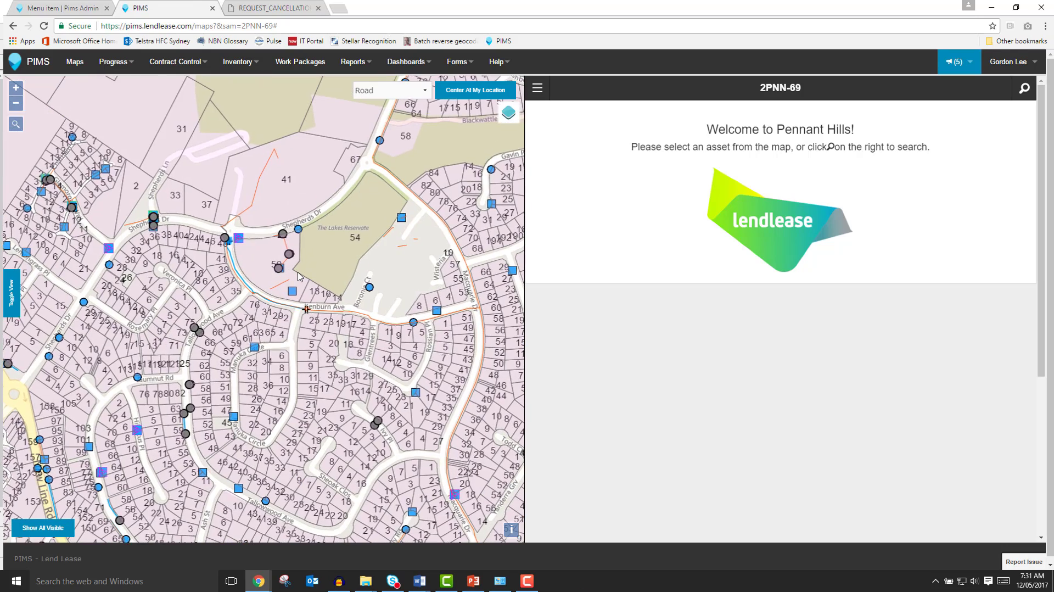
left_click(271, 197)
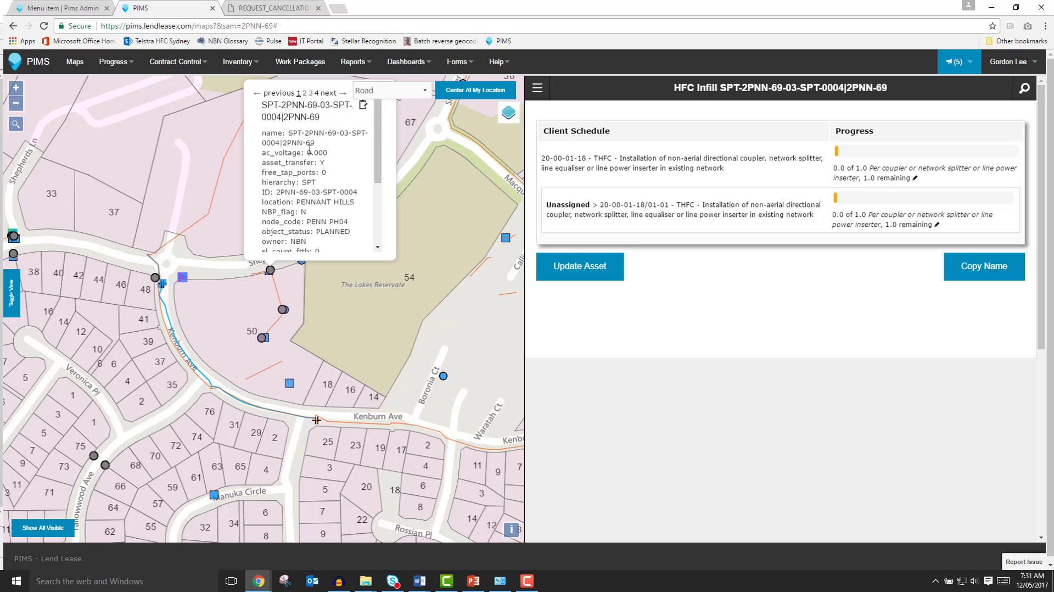
left_click(331, 94)
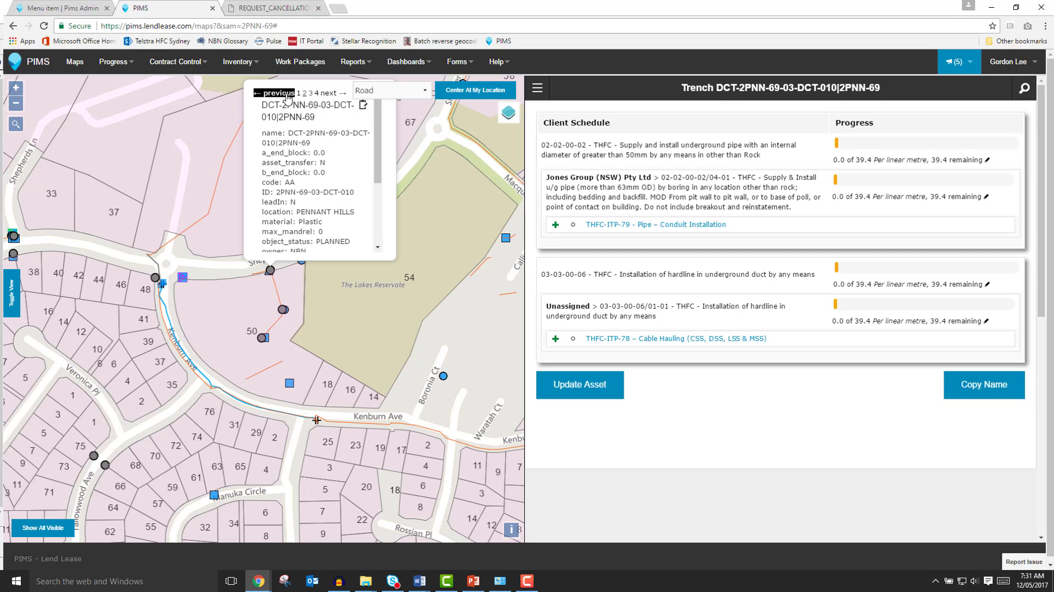
left_click(286, 93)
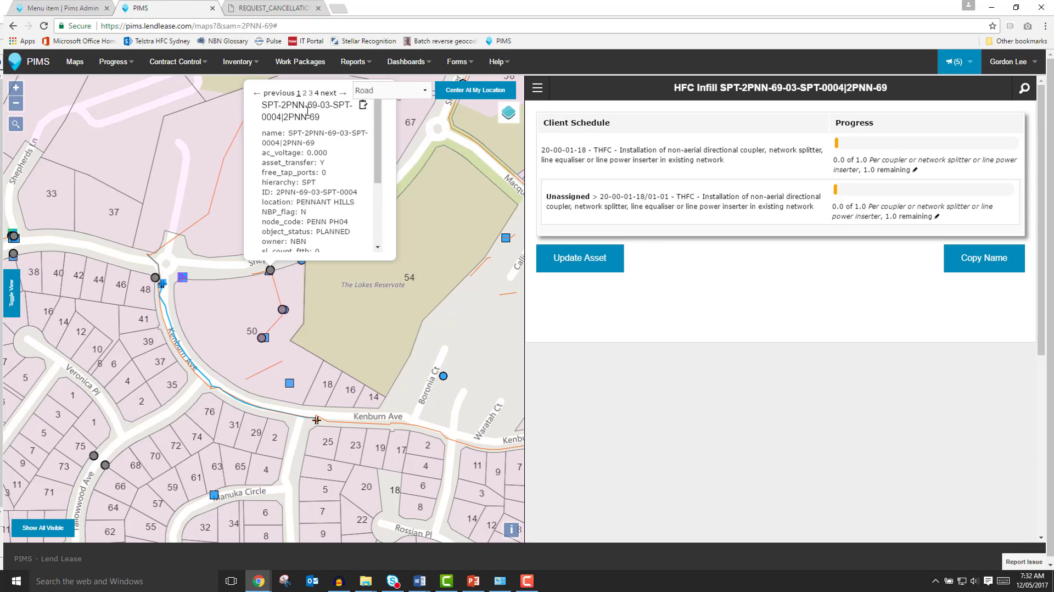
left_click_drag(410, 186, 410, 231)
left_click(390, 118)
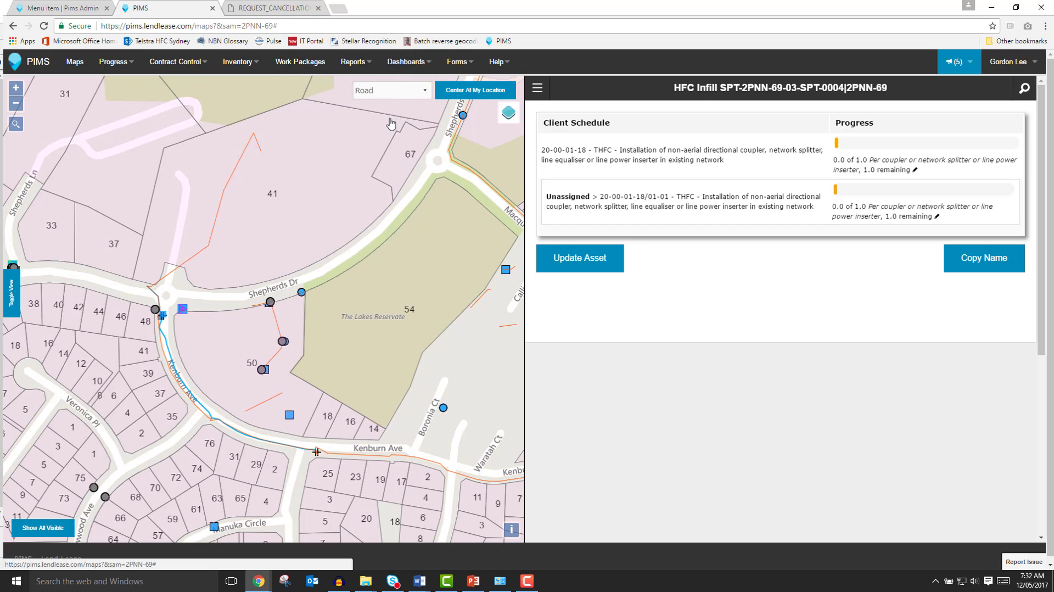
left_click(428, 95)
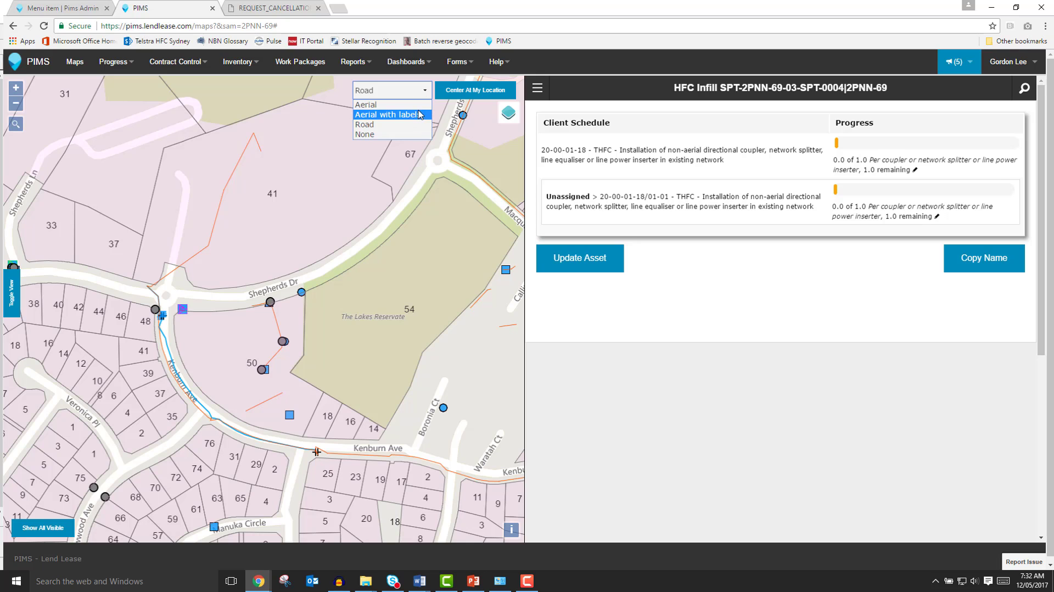
left_click(420, 105)
left_click(420, 96)
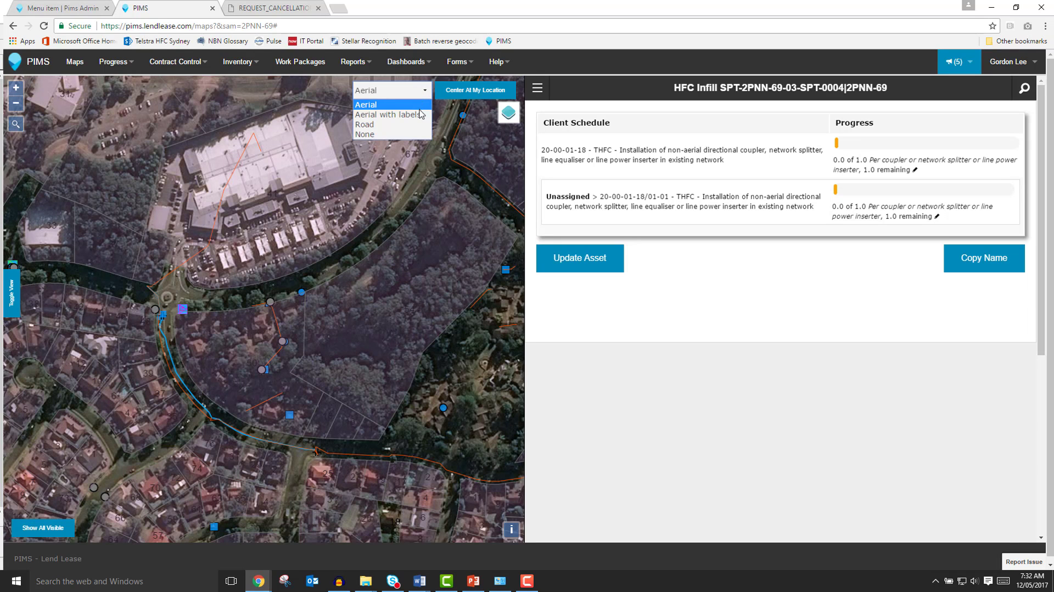
left_click(420, 115)
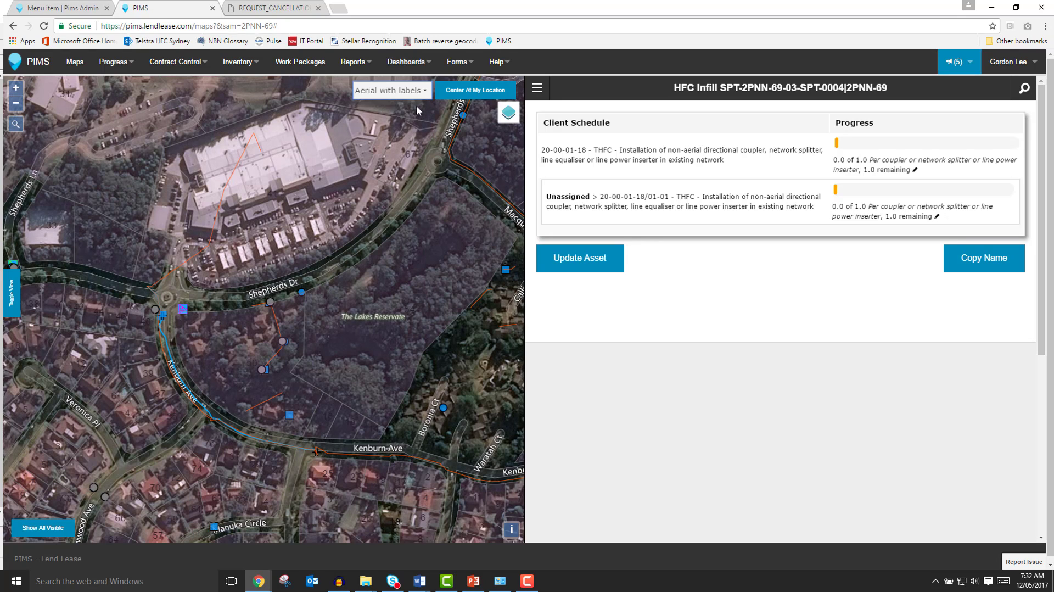
left_click(419, 94)
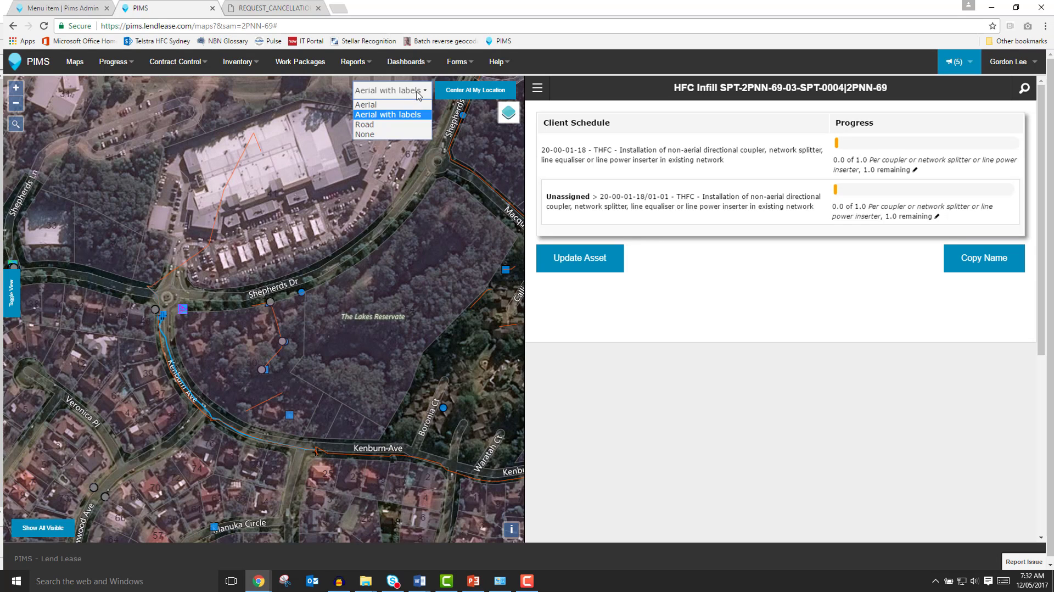
left_click(419, 136)
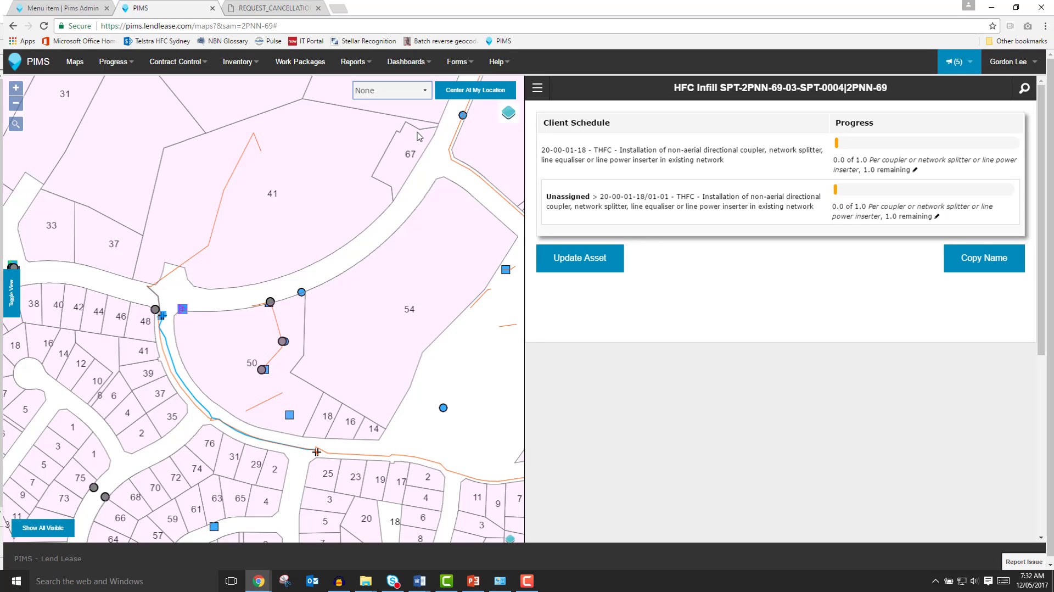
left_click(421, 92)
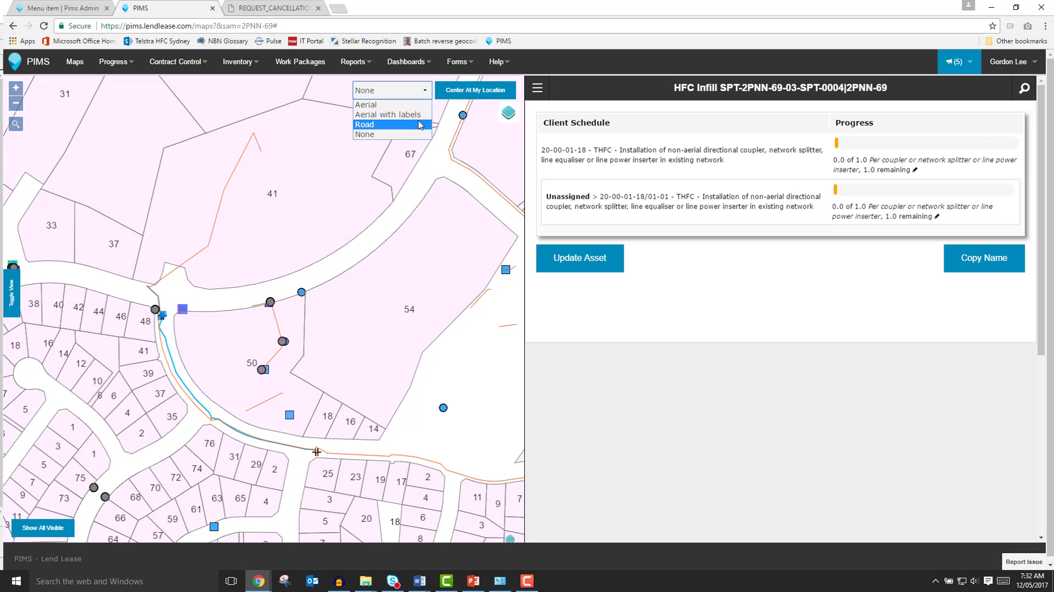
left_click(420, 125)
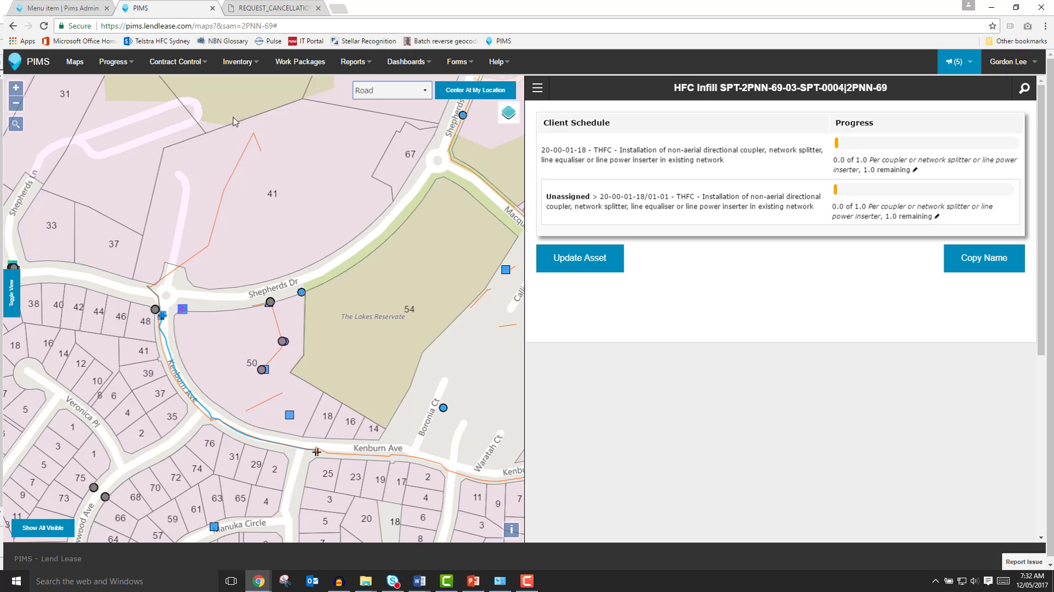
Zoom the map in and back out one level, then bring up the street search box.
left_click(17, 94)
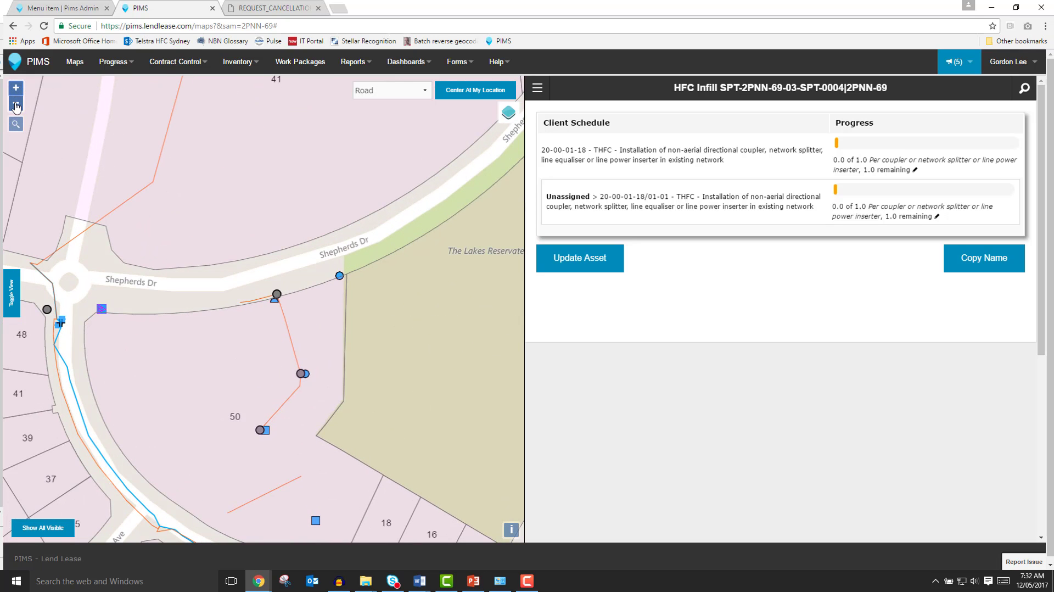
left_click(16, 105)
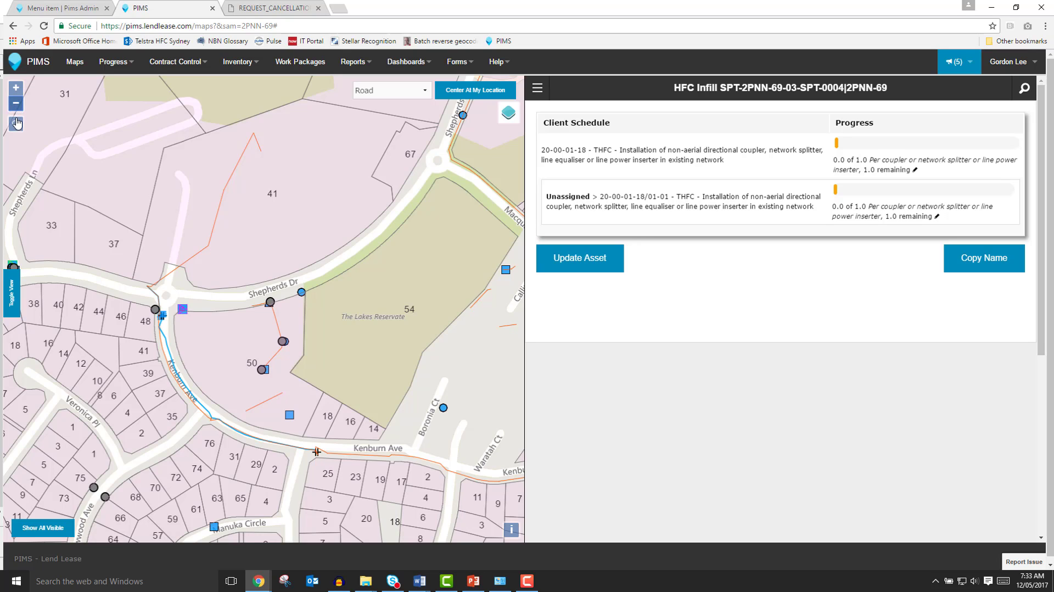
left_click(17, 126)
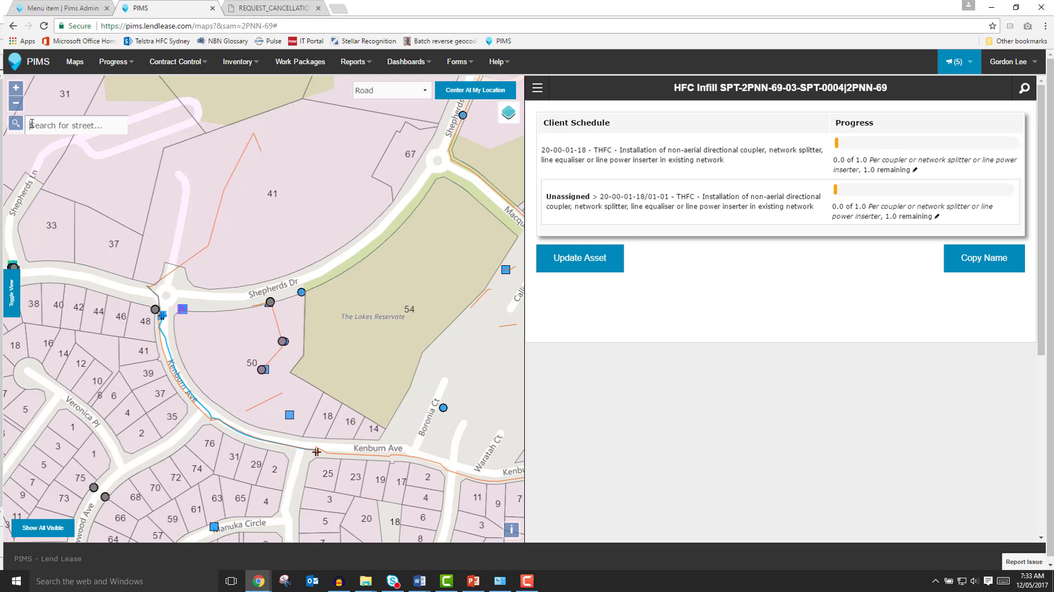
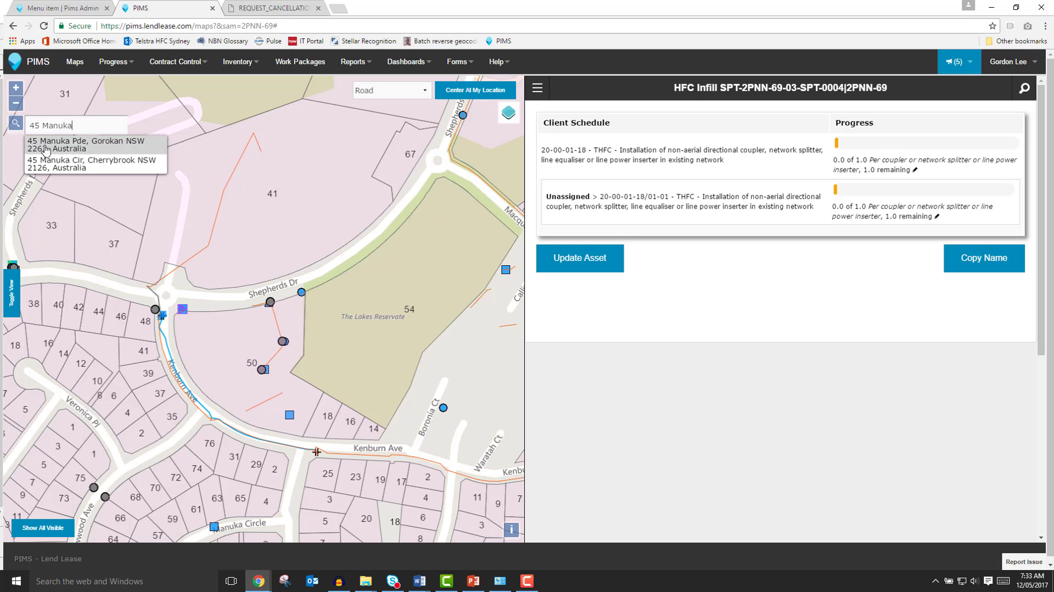
left_click(55, 163)
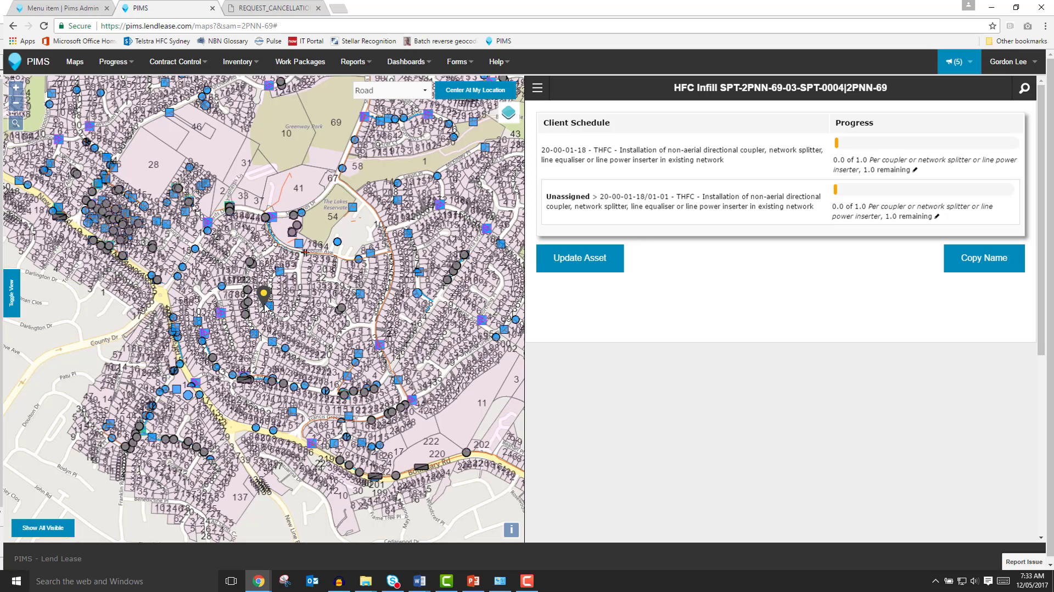
scroll(265, 308, "up", 3)
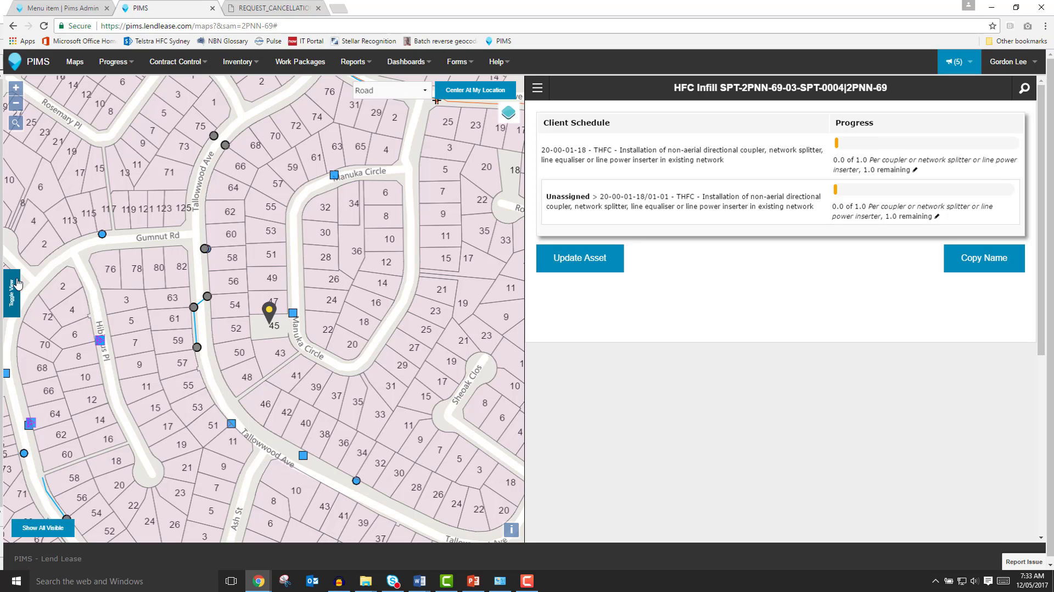
left_click(17, 284)
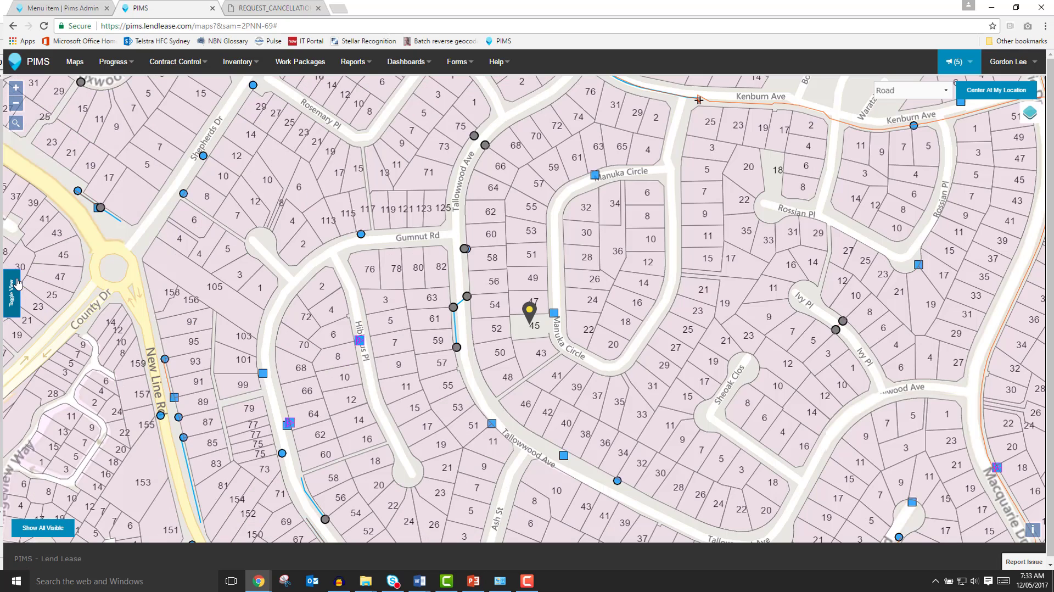
left_click(17, 283)
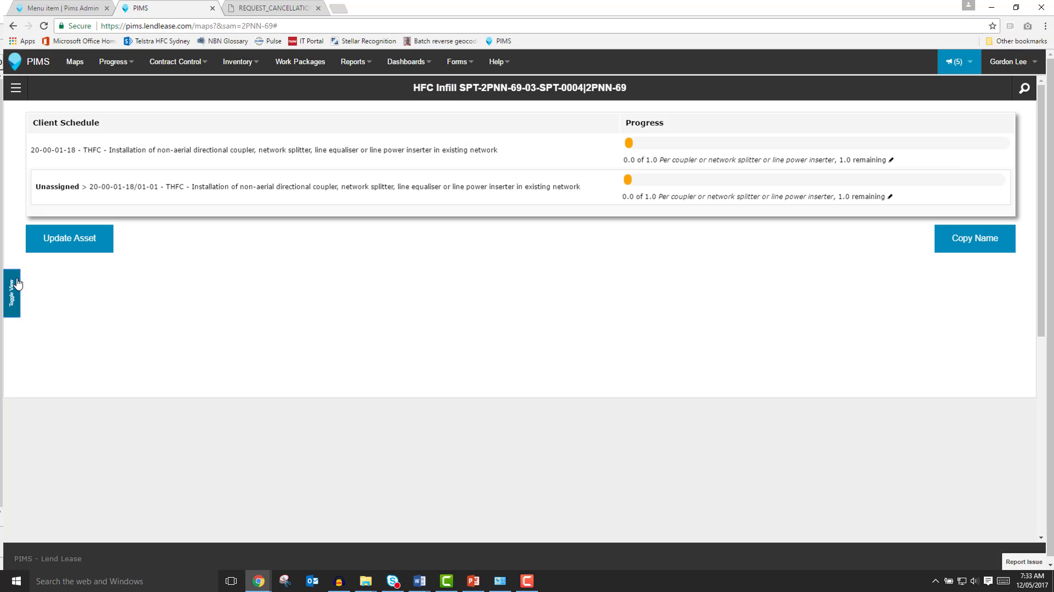